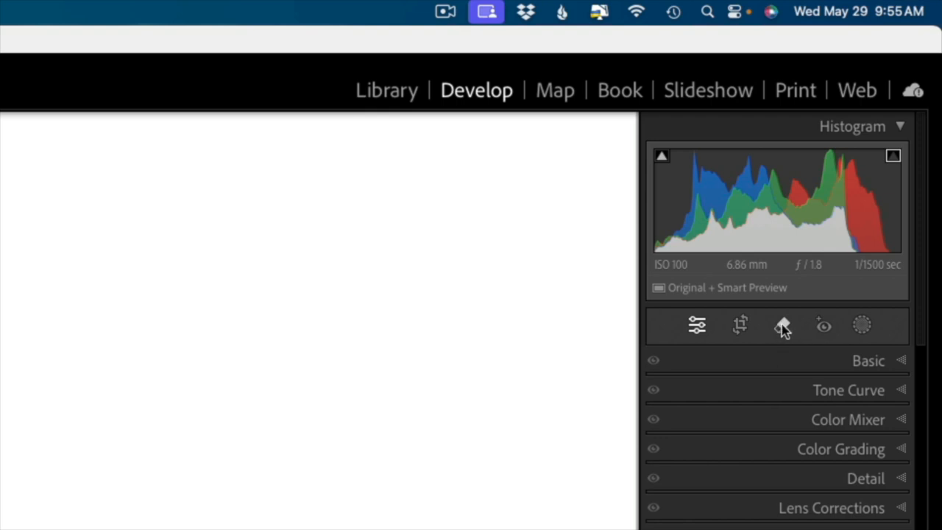
Activate the Remove tool in Remove mode with Generative AI and Object Aware enabled
left_click(782, 326)
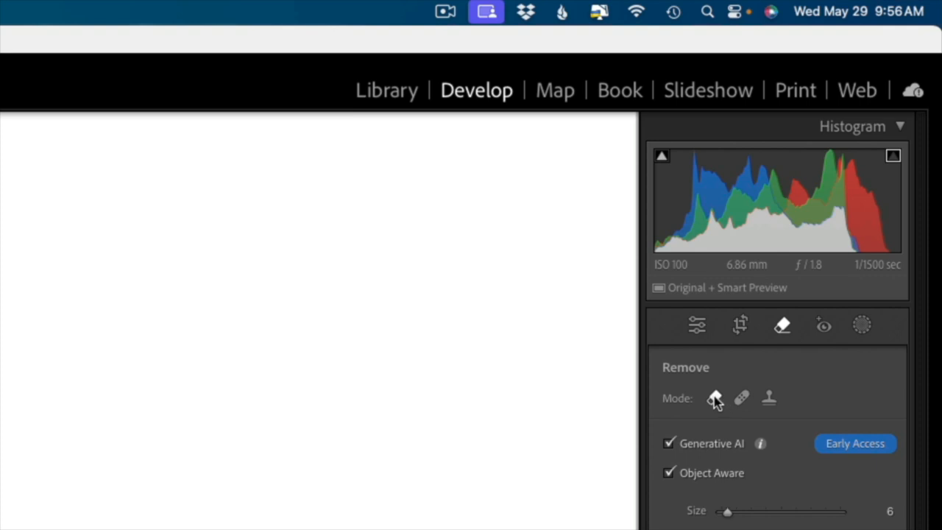
left_click(668, 444)
left_click(669, 472)
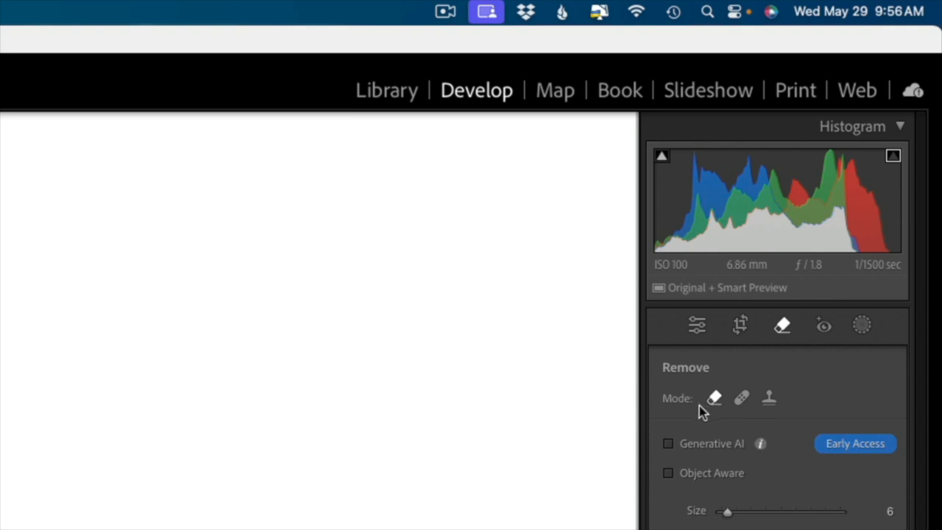
left_click(668, 448)
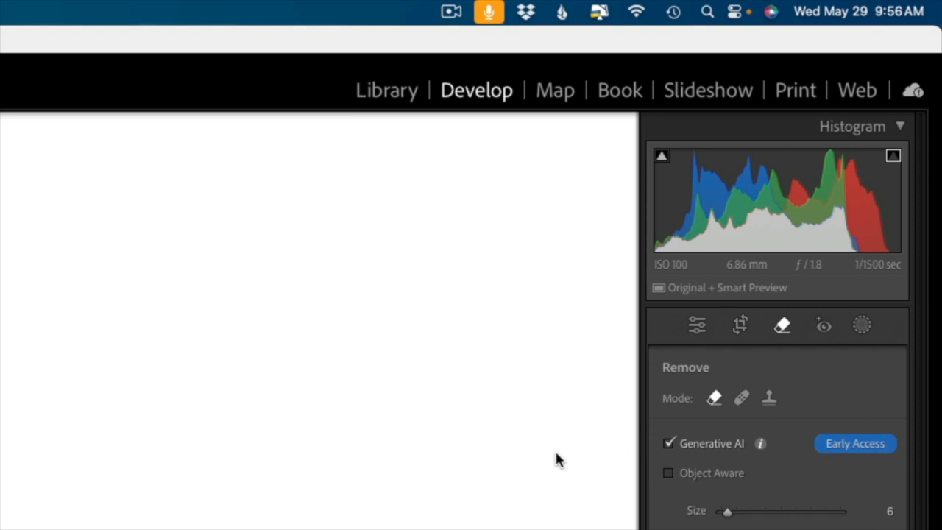
left_click(668, 473)
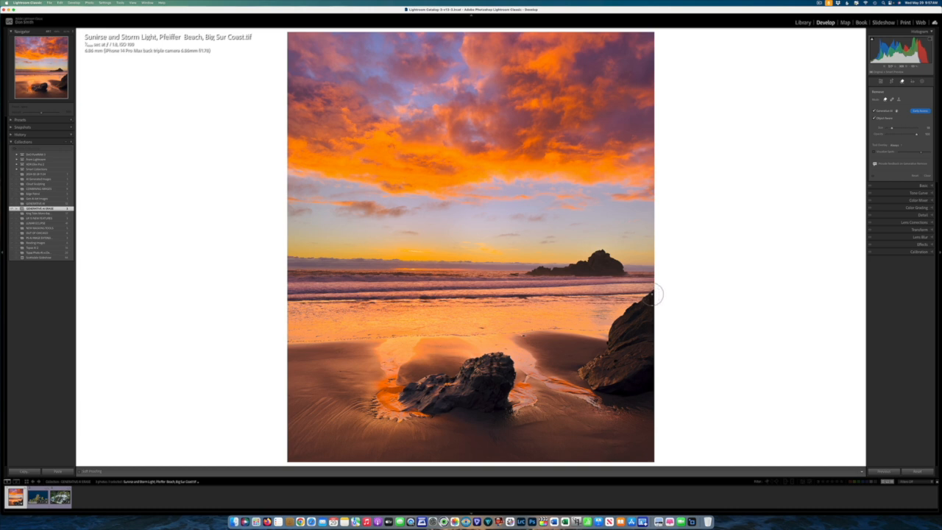
Remove the large dark rock at the right edge of the beach photo with object-aware Generative Remove
right_click(656, 295)
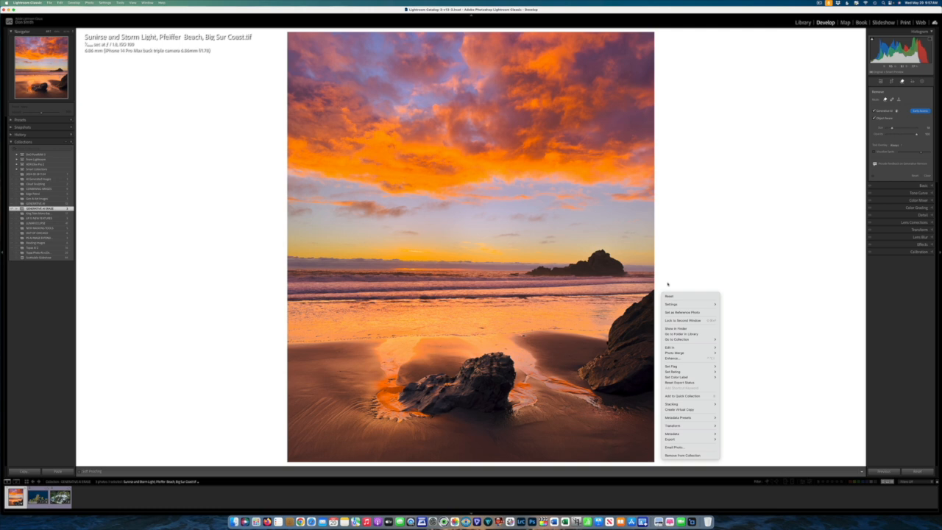
left_click(668, 284)
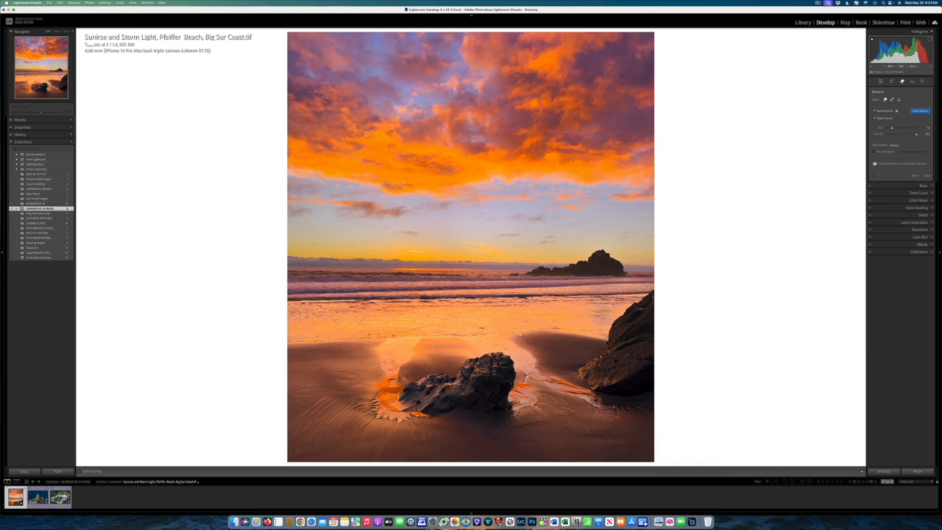
mouse_move(643, 299)
left_mouse_down()
mouse_move(589, 359)
mouse_move(591, 383)
mouse_move(636, 403)
mouse_move(661, 390)
mouse_move(653, 363)
mouse_move(651, 389)
mouse_move(651, 315)
left_mouse_up()
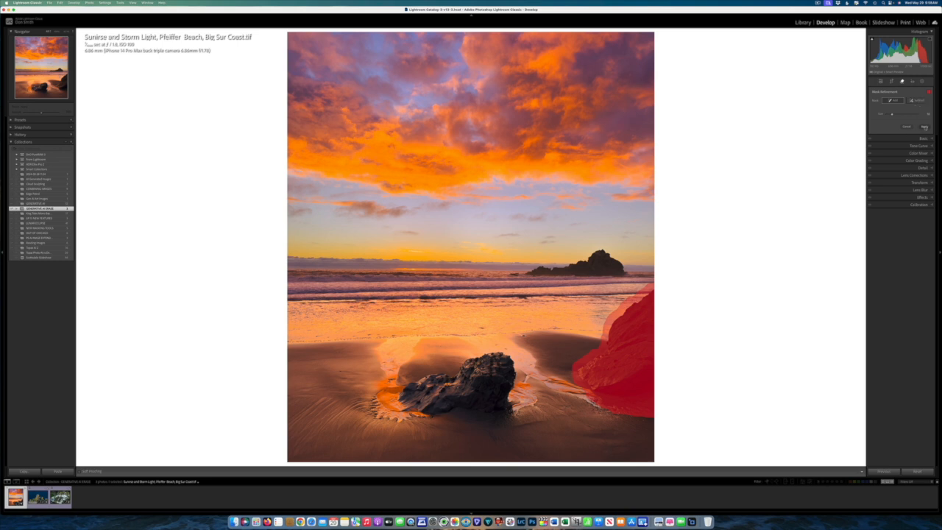
left_click(924, 127)
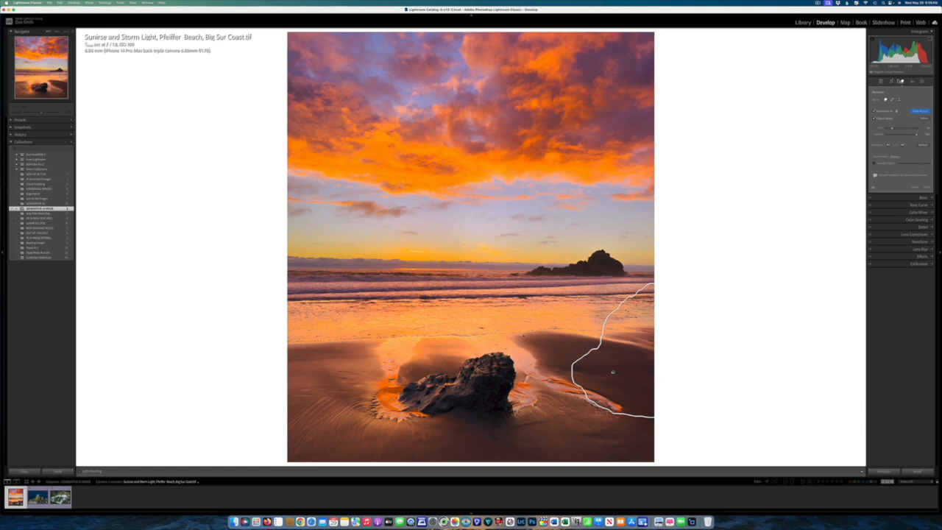
left_click(901, 82)
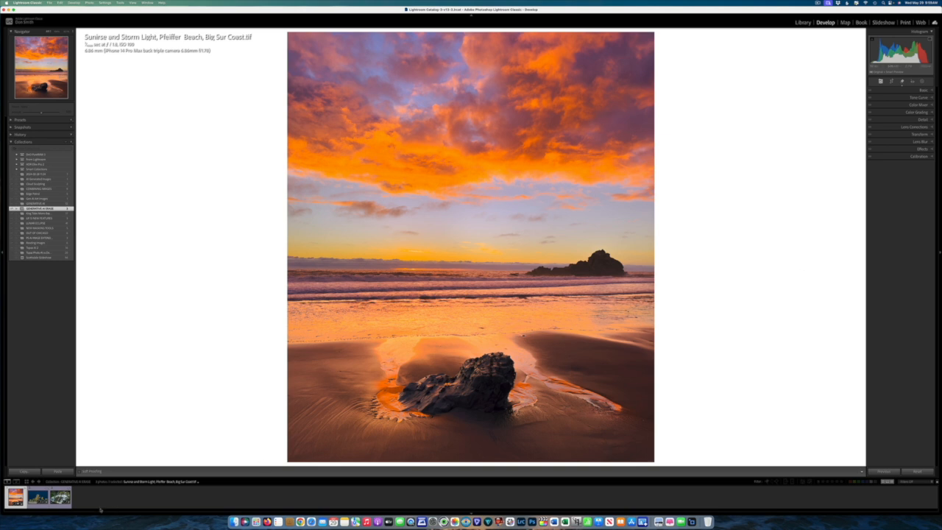
In the Middle Cascade Falls photo, remove the branches overhanging the waterfall at the left edge with Generative Remove and choose another variation
left_click(61, 497)
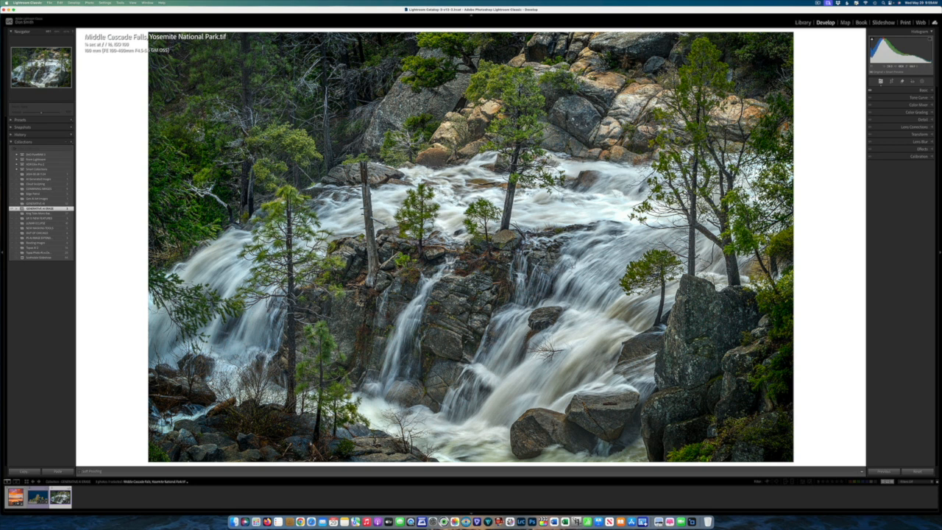
left_click(902, 82)
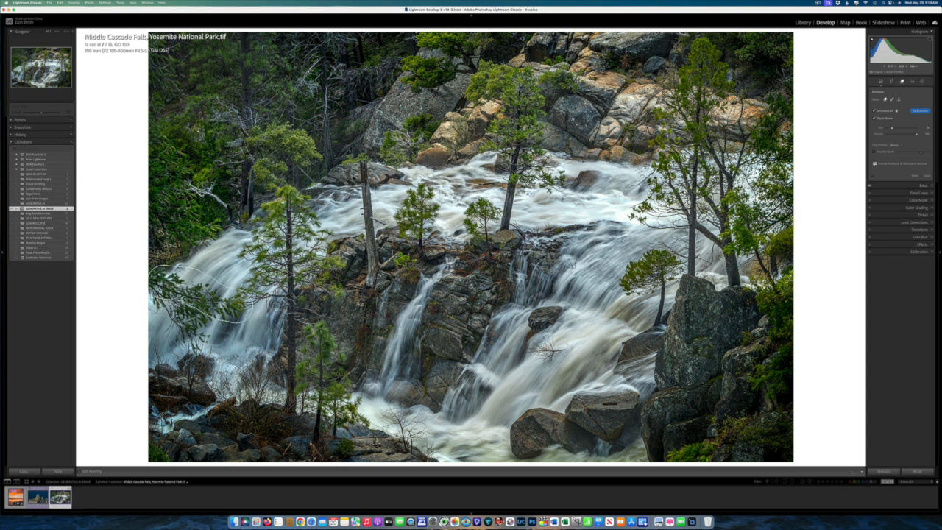
mouse_move(156, 283)
left_mouse_down()
mouse_move(181, 345)
mouse_move(200, 343)
mouse_move(195, 313)
left_mouse_up()
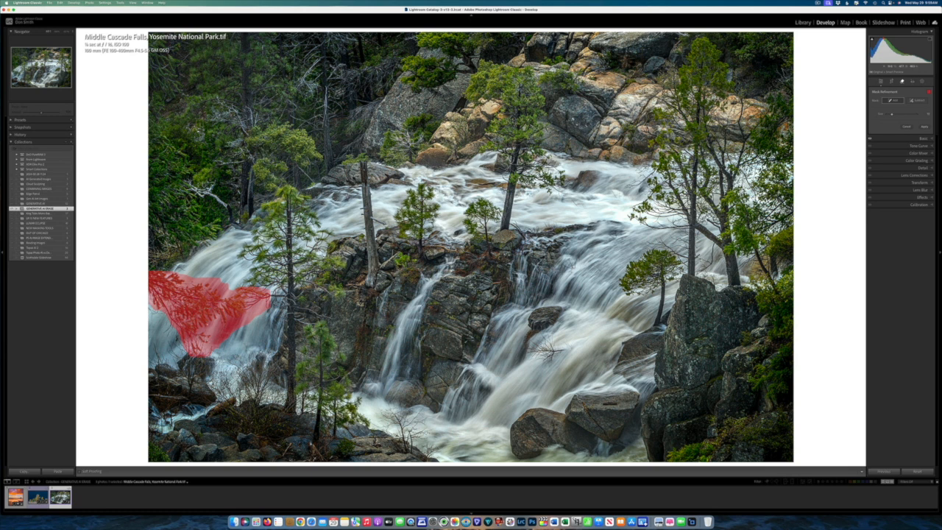
left_click_drag(169, 323, 167, 331)
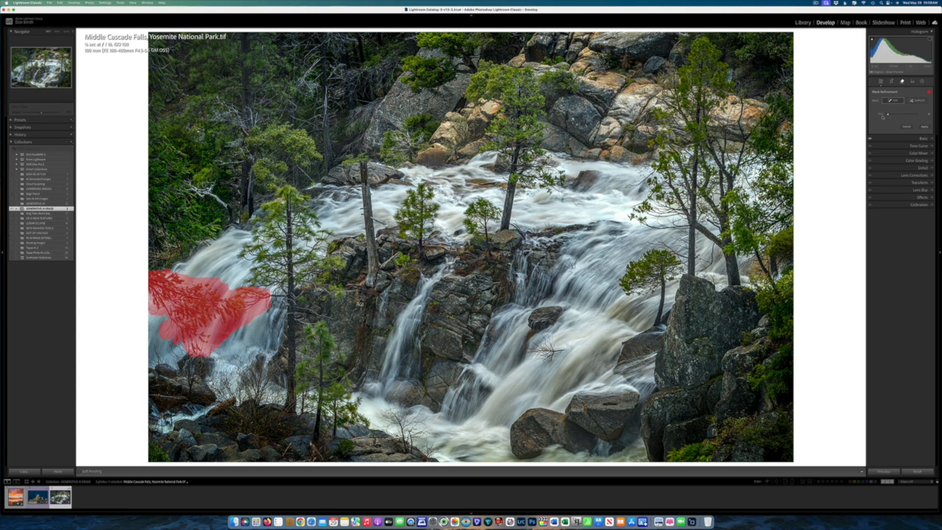
left_click(925, 127)
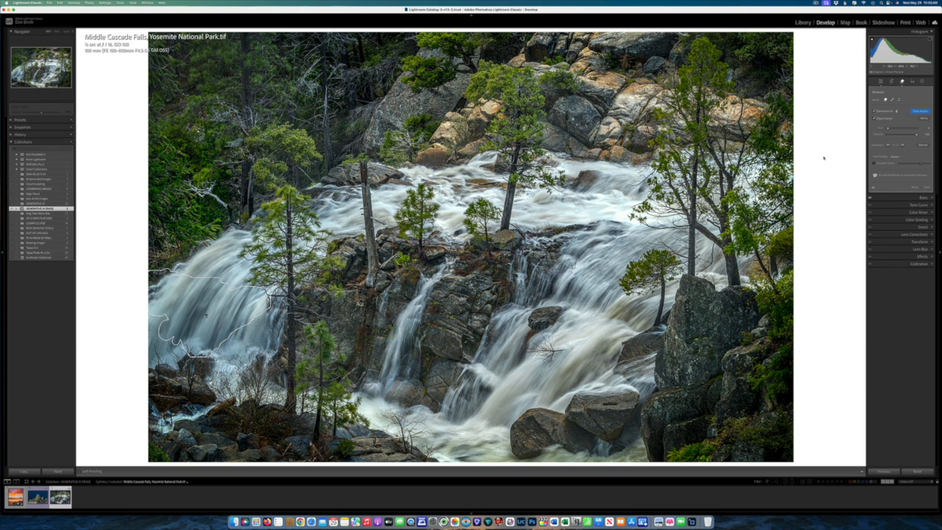
left_click(888, 146)
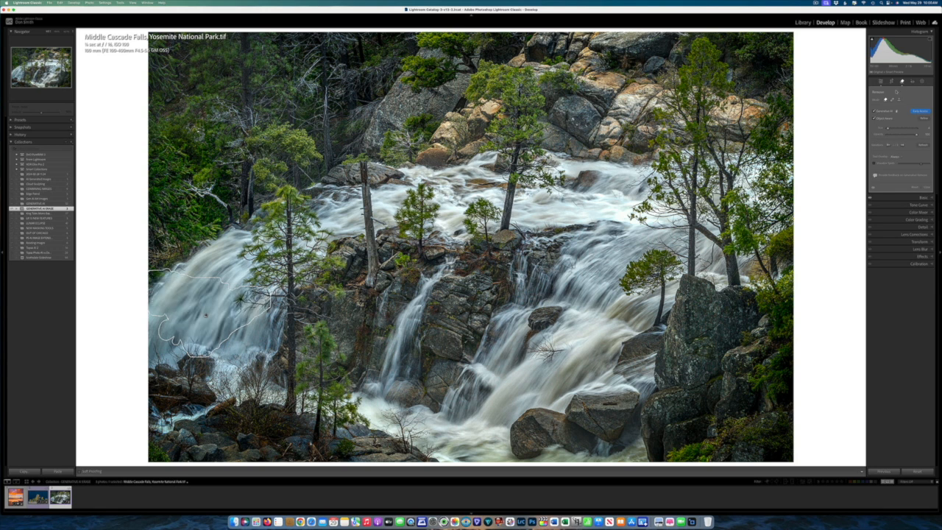
left_click(900, 82)
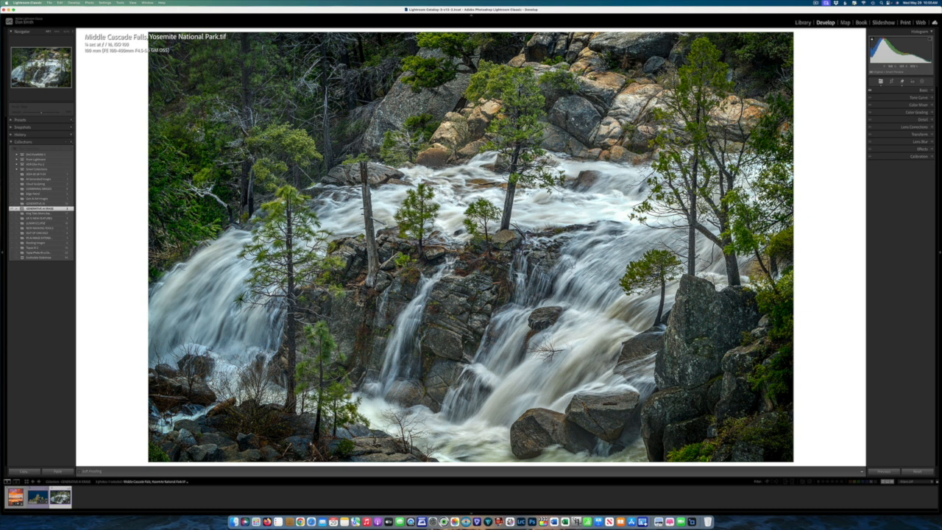
In Grand-Teton0247.ARW, mask the partial tree at the photo's right edge down to its trunk base and apply Generative Remove
key("Left")
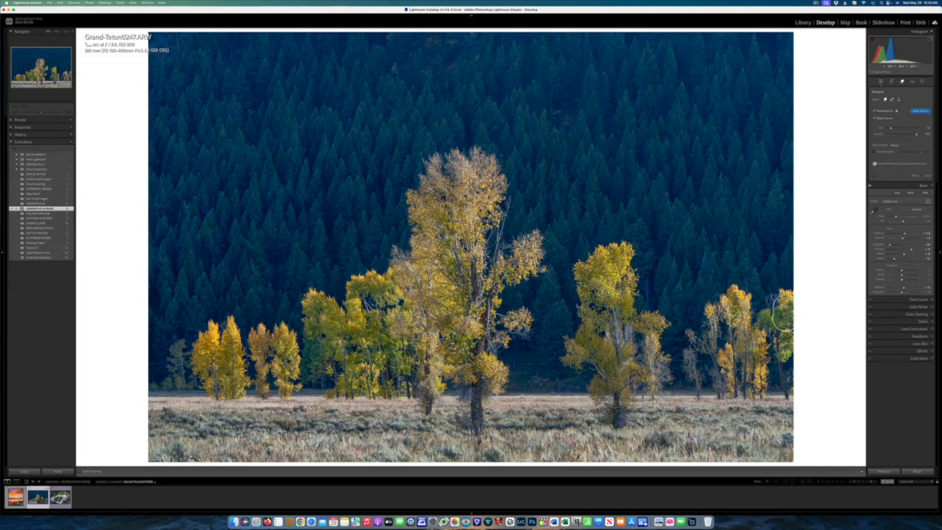
mouse_move(788, 314)
left_mouse_down()
mouse_move(784, 303)
mouse_move(772, 306)
mouse_move(768, 327)
mouse_move(782, 347)
mouse_move(784, 402)
left_mouse_up()
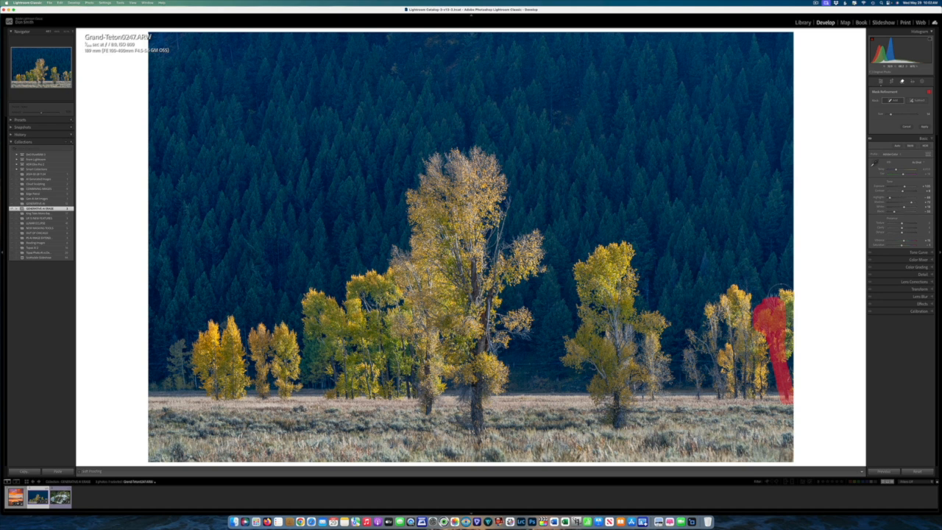
mouse_move(769, 294)
left_mouse_down()
mouse_move(794, 303)
mouse_move(790, 350)
left_mouse_up()
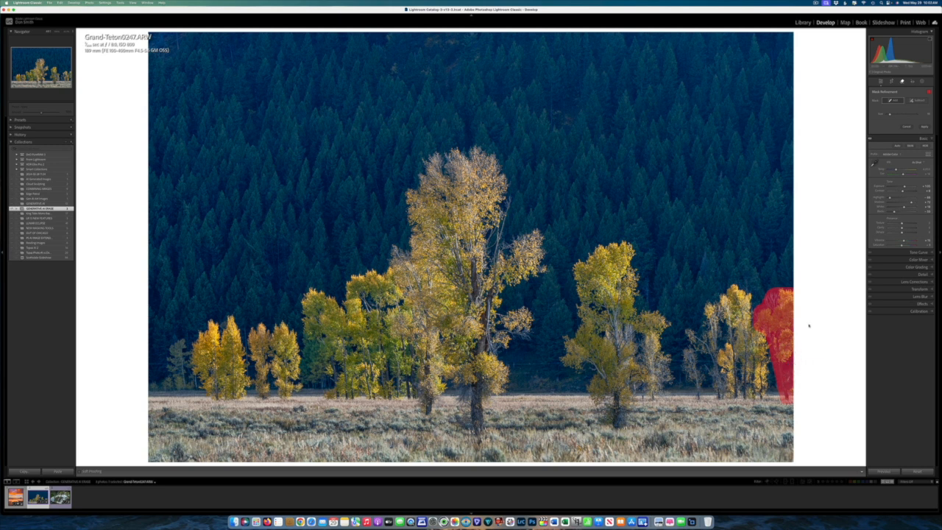
left_click(924, 126)
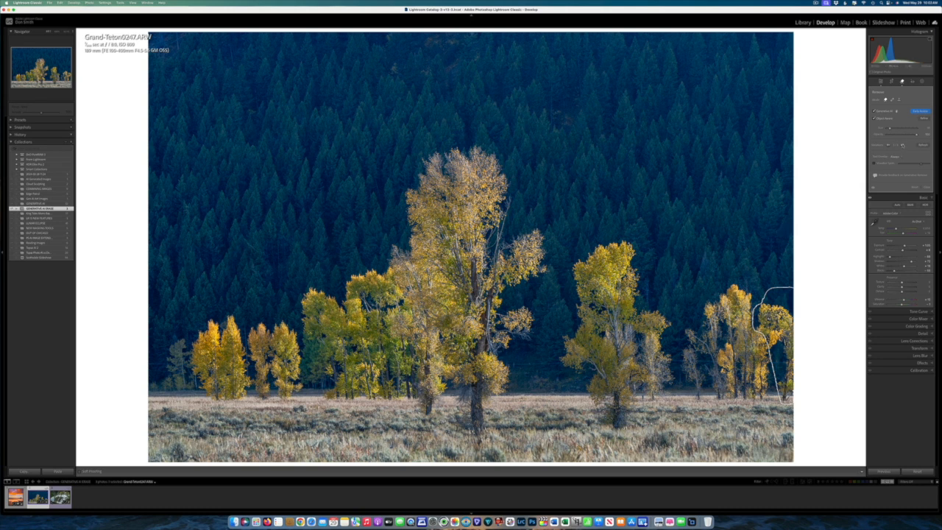
Compare the generated variations for the masked tree area and keep one that fills it with dark forest only
left_click(903, 145)
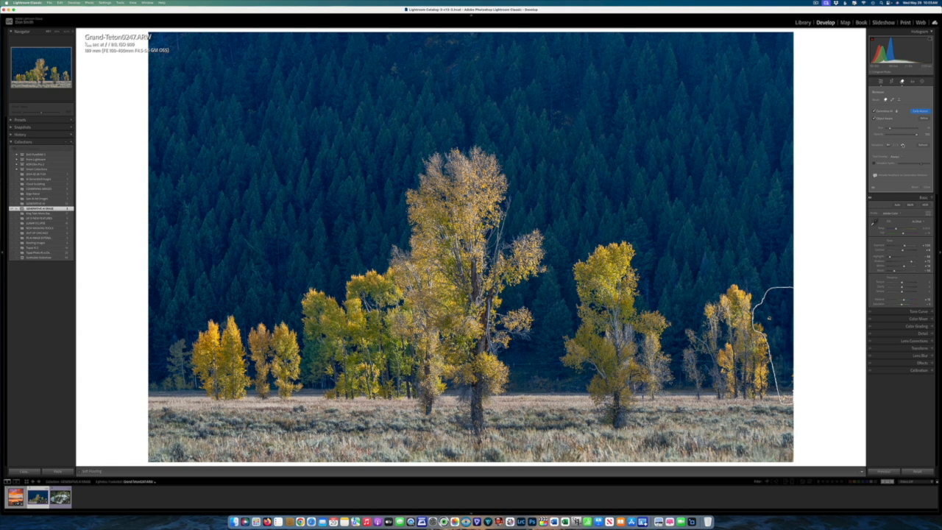
left_click(902, 145)
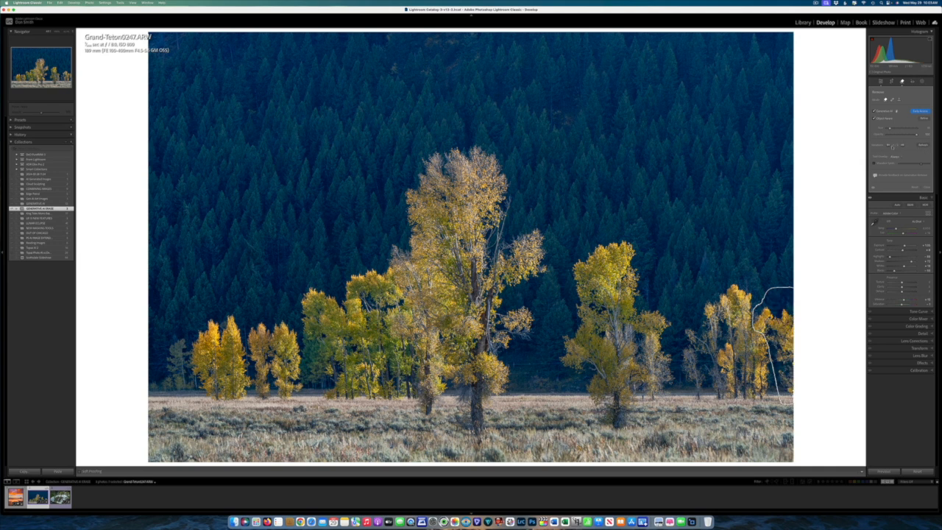
left_click(888, 145)
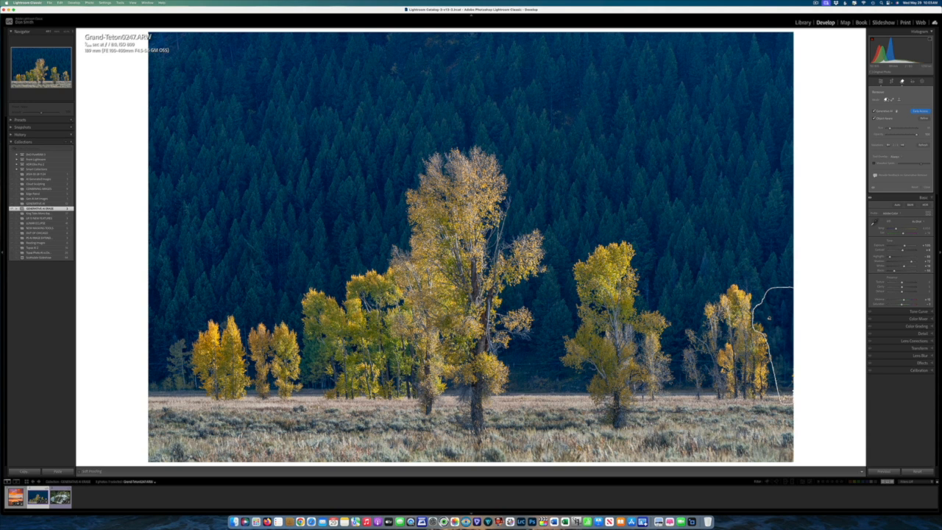
left_click(901, 83)
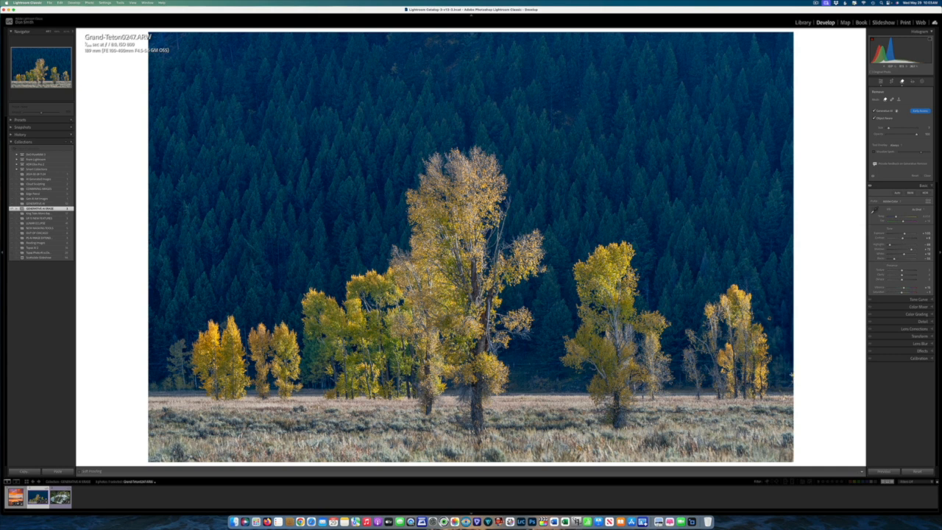
Remove the small leftover foliage at the photo's right edge, just above the meadow, with Generative Remove
left_click(788, 380)
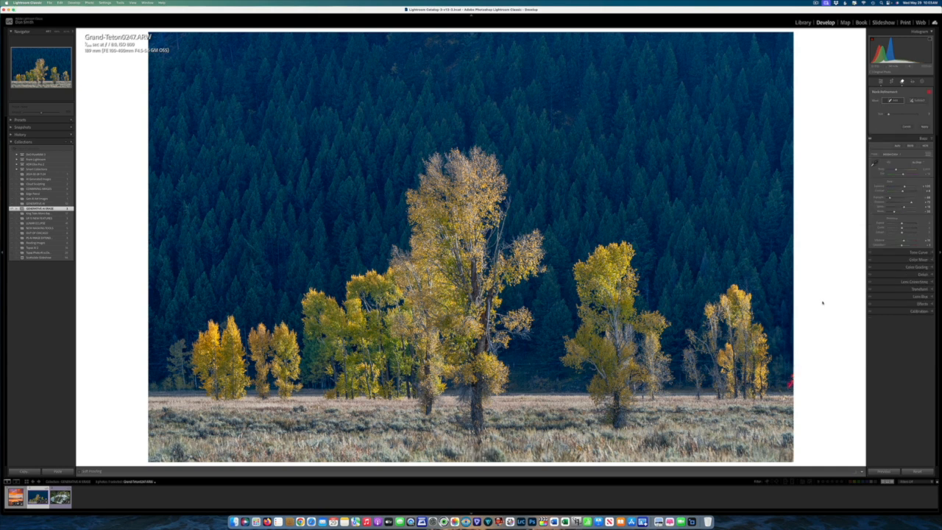
left_click(924, 126)
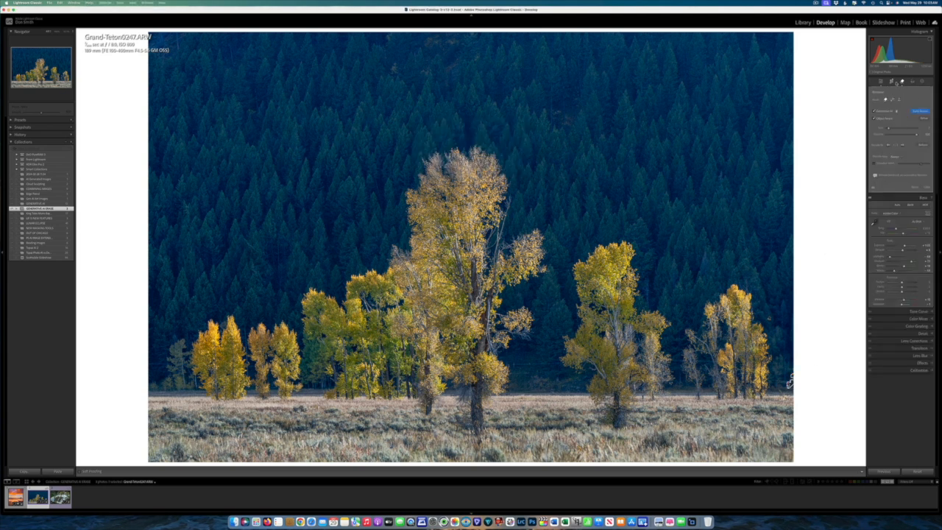
key("q")
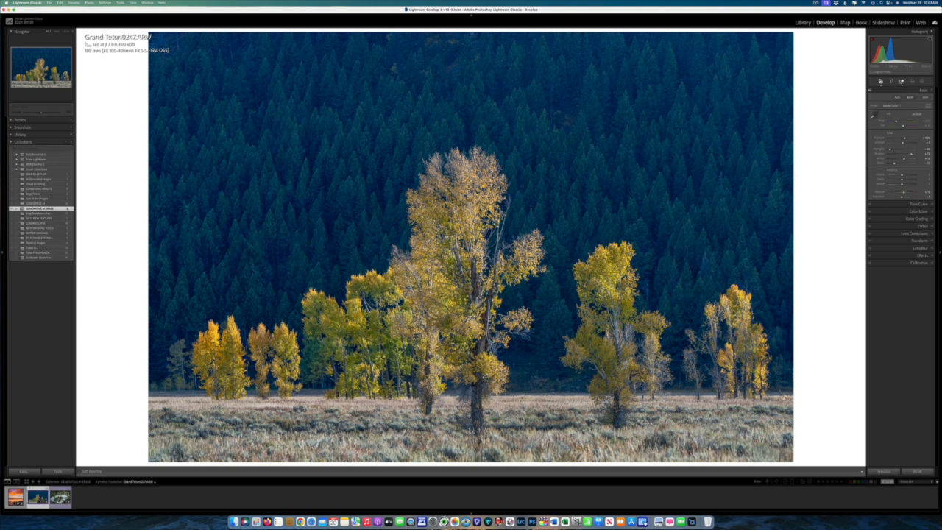
Heal the remaining spot at the right edge above the meadow using the Remove tool's Heal mode, then close the tool
left_click(902, 81)
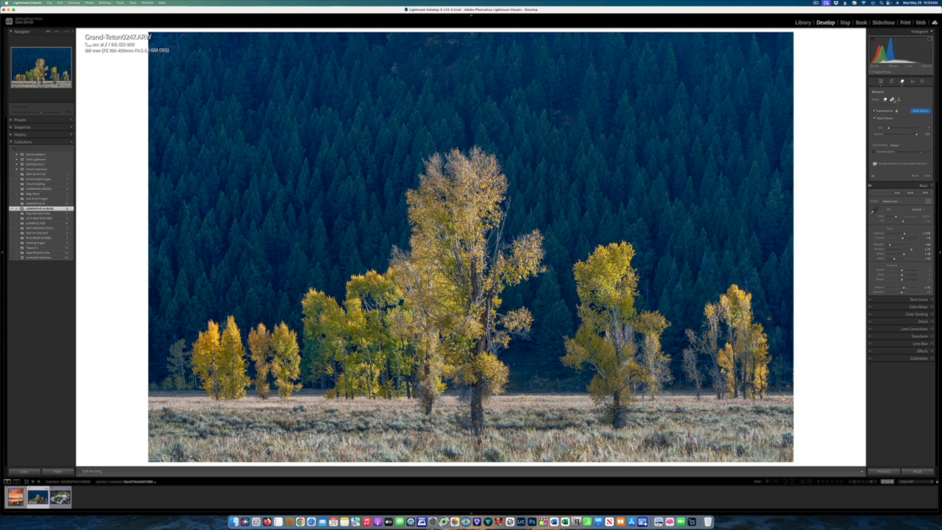
left_click(892, 99)
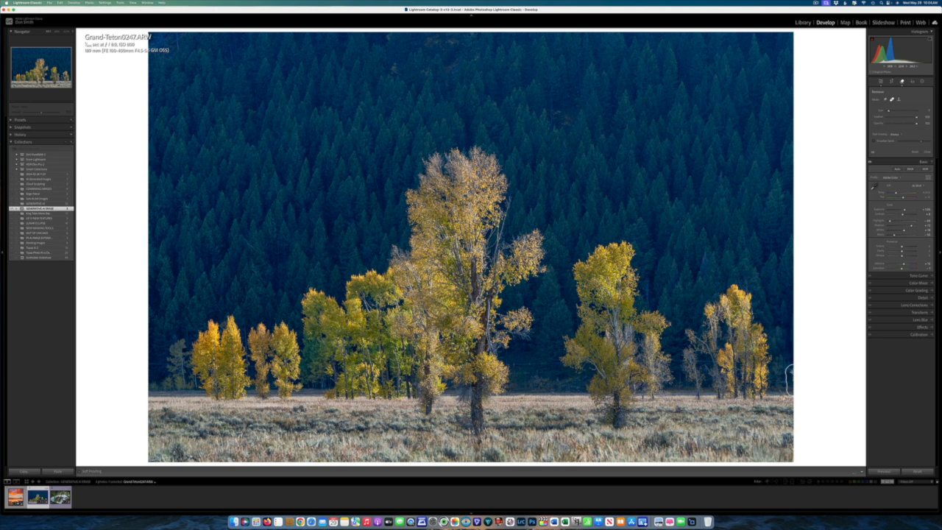
left_click_drag(810, 375, 810, 377)
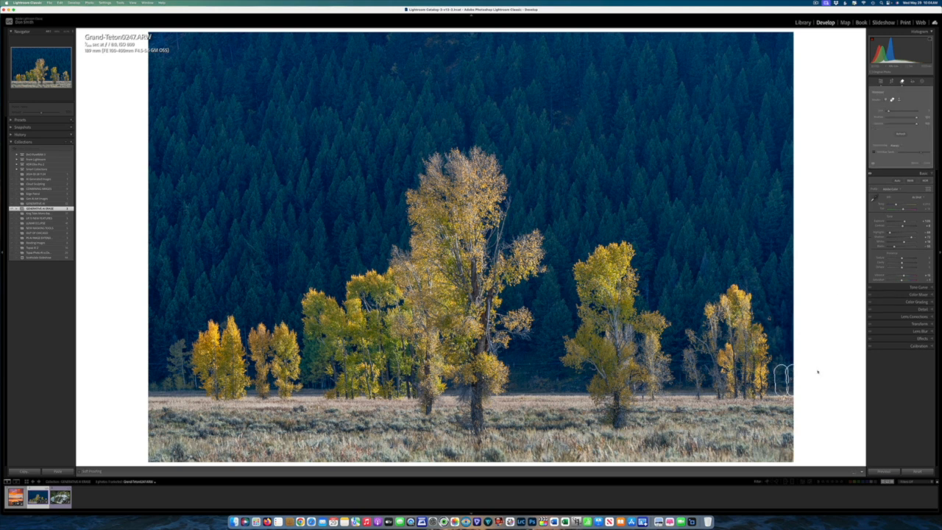
left_click(903, 83)
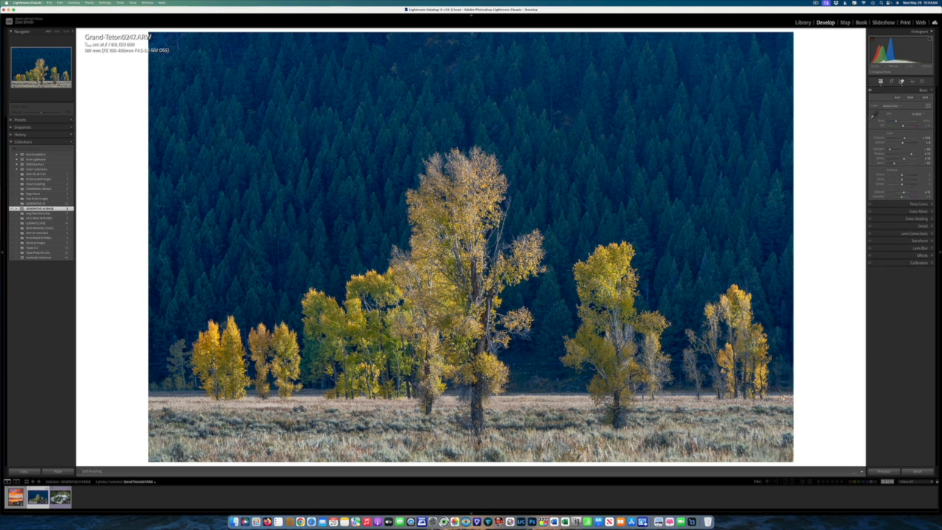